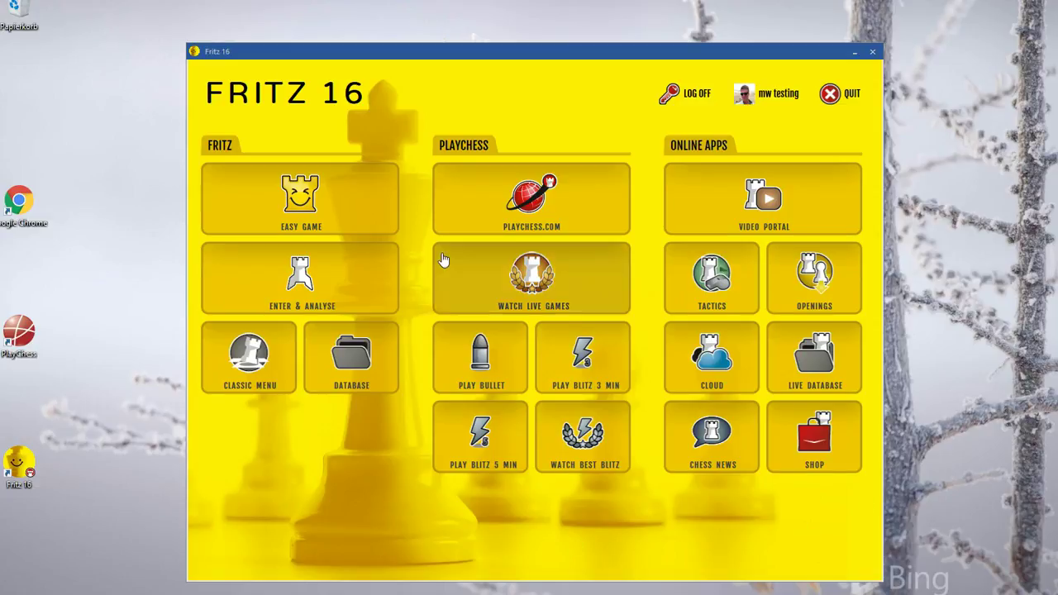
- Start an easy game against Fritz and set its strength to Club player
click(358, 185)
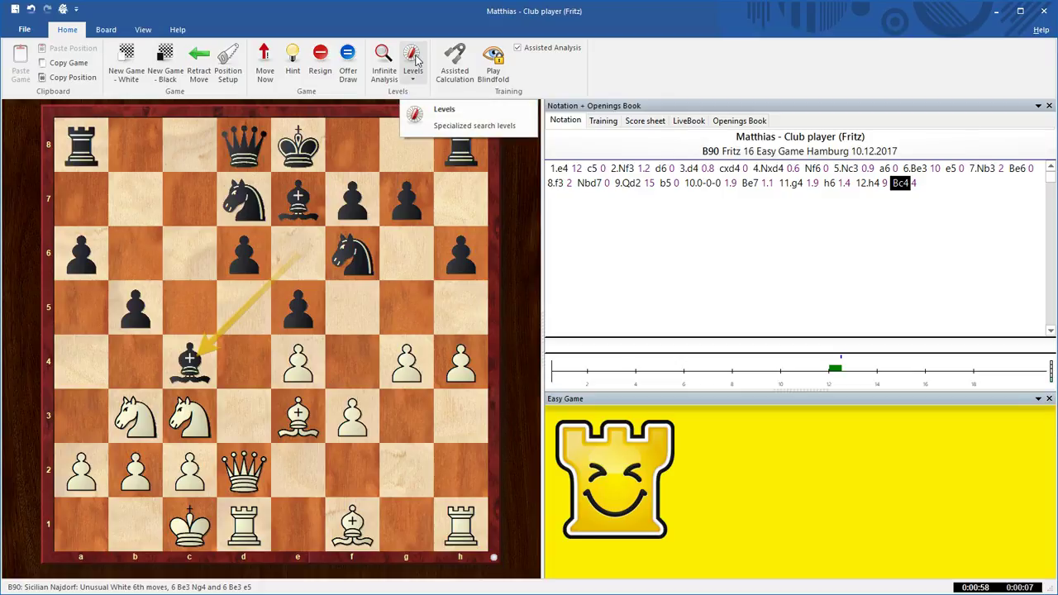
click(416, 59)
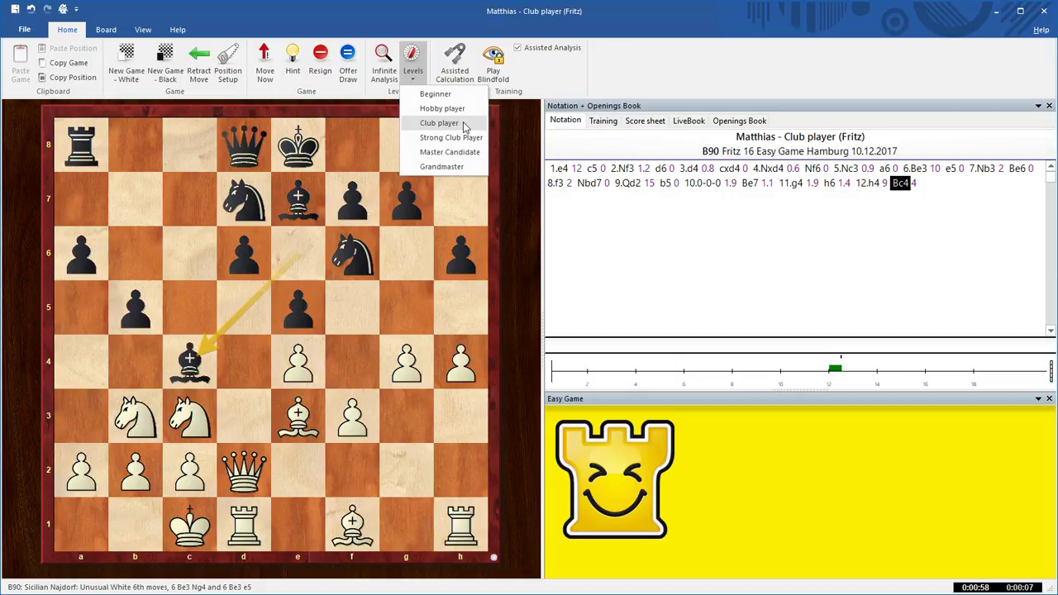
click(465, 124)
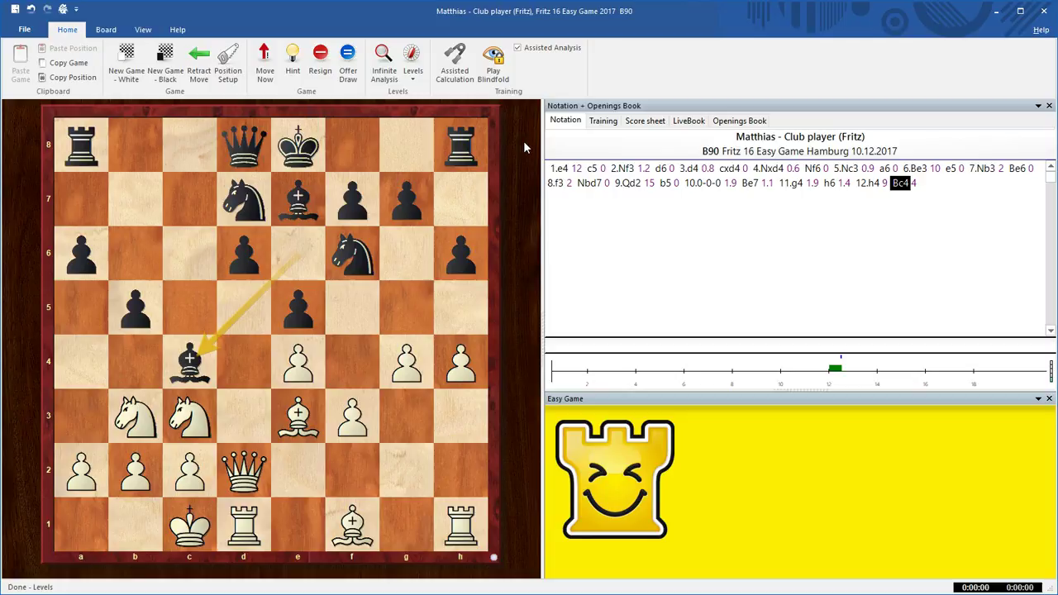
- Start a new game as White with LiveBook statistics, playing 1.e4, 2.Nf3, 3.d4, 4.Nxd4
click(129, 56)
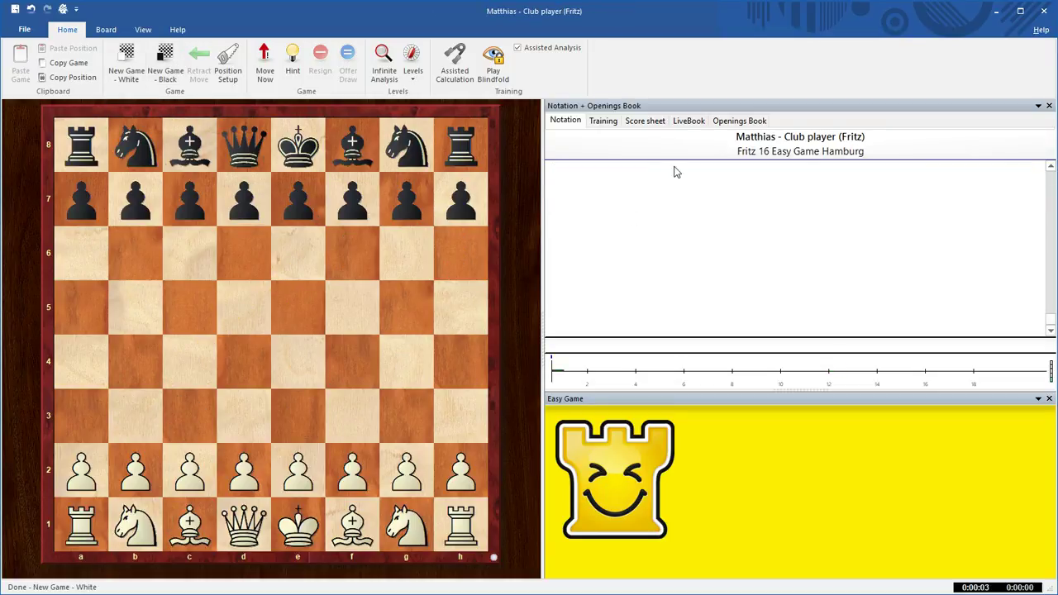
click(689, 122)
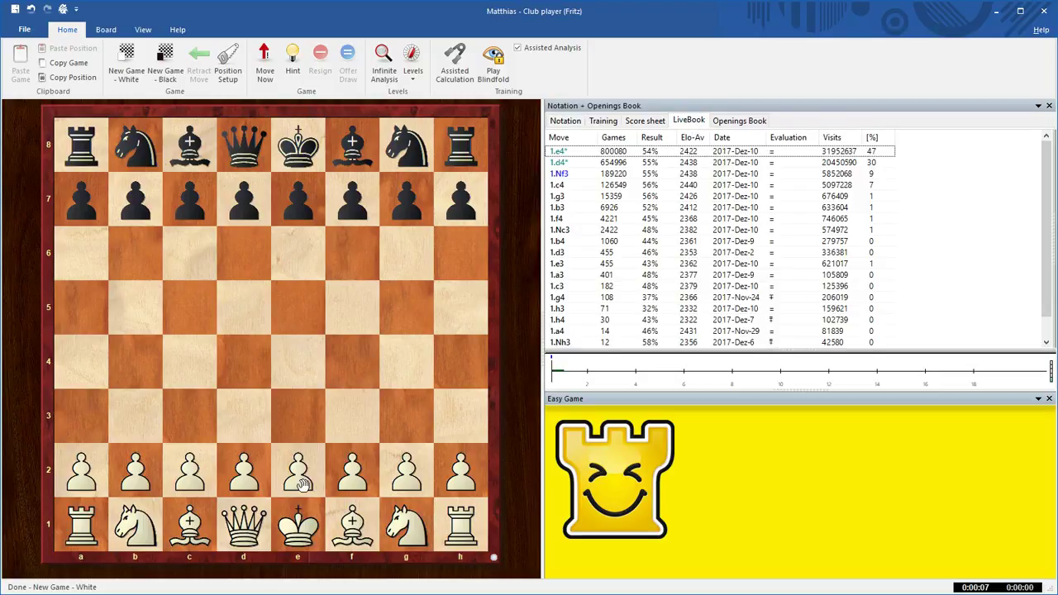
drag(301, 478, 299, 362)
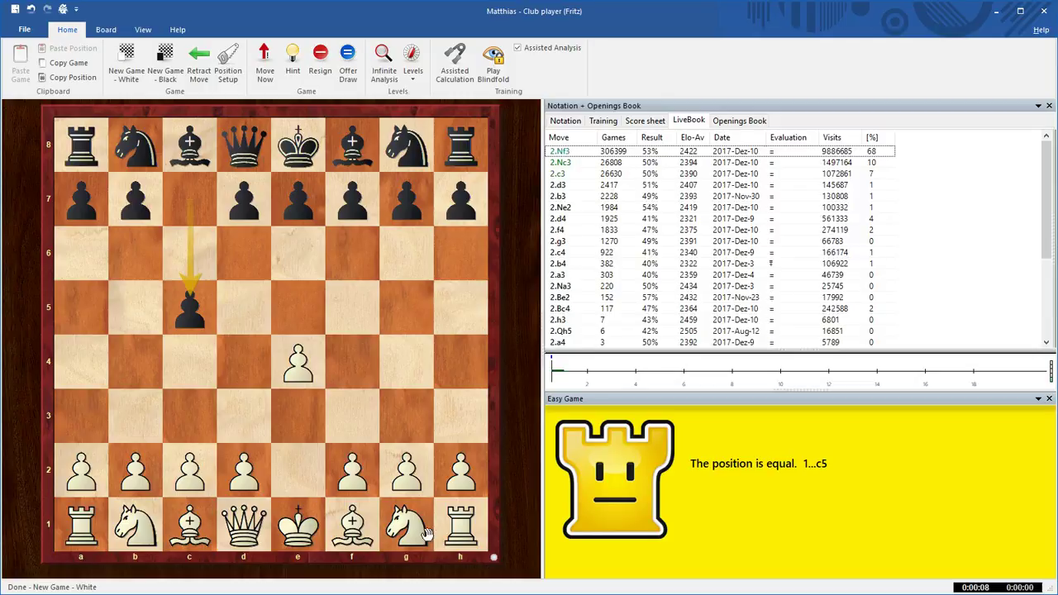
drag(414, 530, 354, 418)
drag(257, 469, 248, 368)
drag(354, 417, 263, 374)
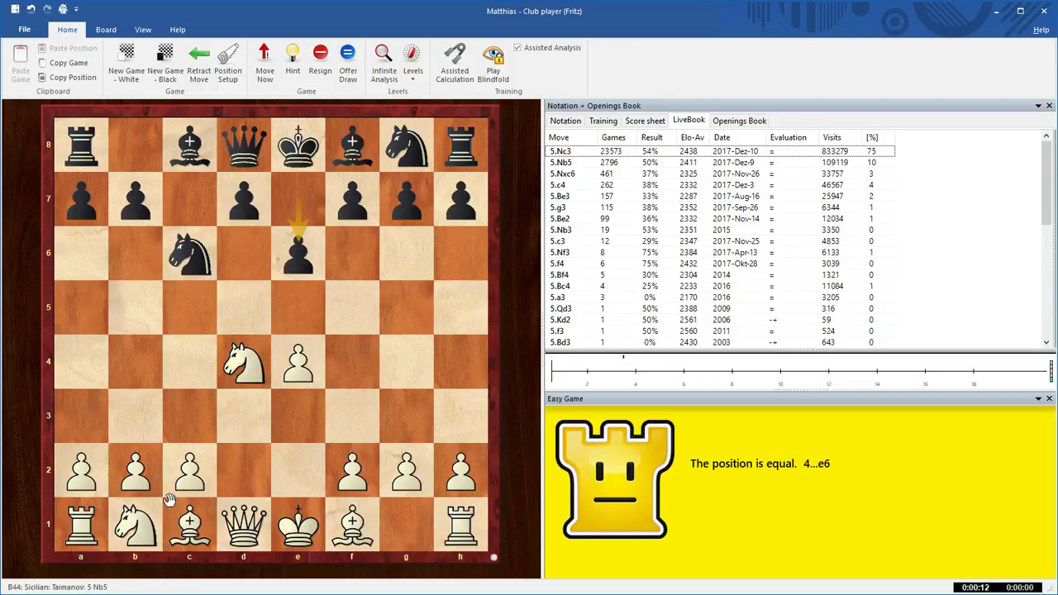
- Continue with 5.Nc3, 6.Be2, 7.Be3, 8.0-0, 9.f4, 10.Kh1 and 11.Qe1
drag(138, 528, 189, 418)
drag(352, 510, 297, 470)
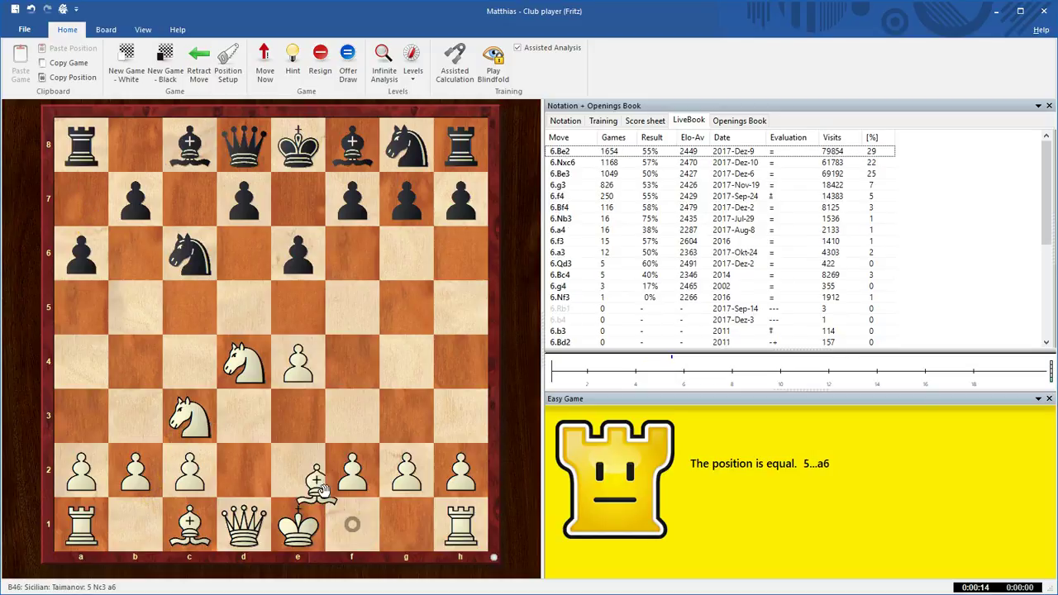
drag(192, 533, 298, 418)
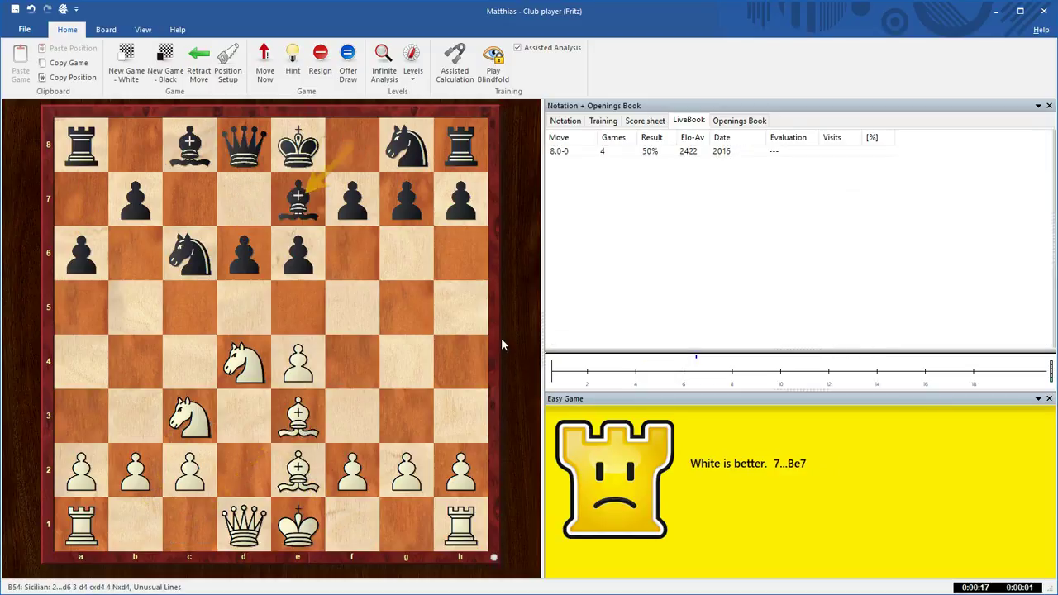
drag(296, 528, 405, 526)
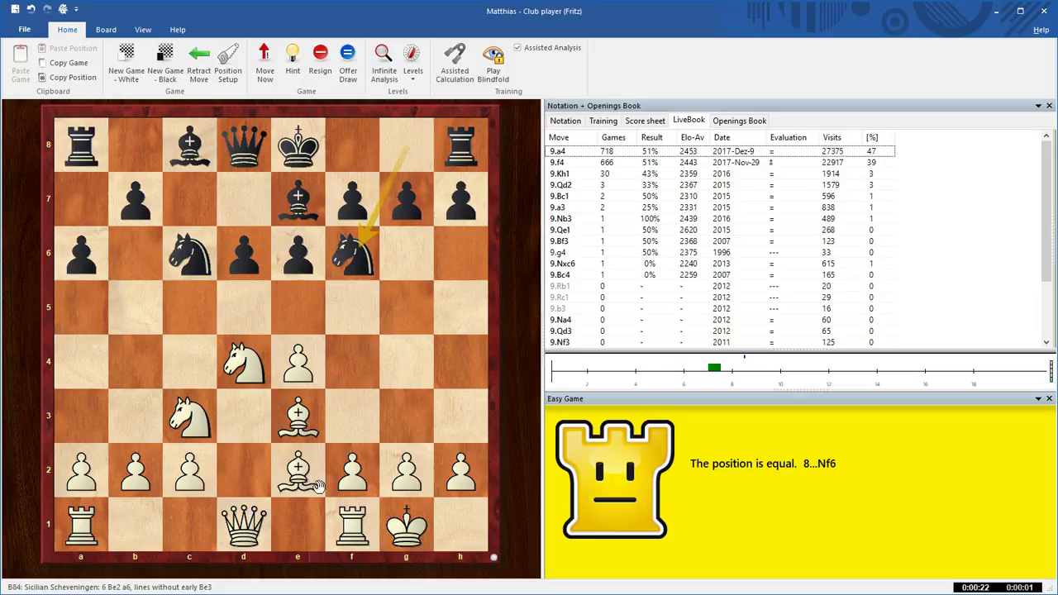
drag(353, 472, 352, 362)
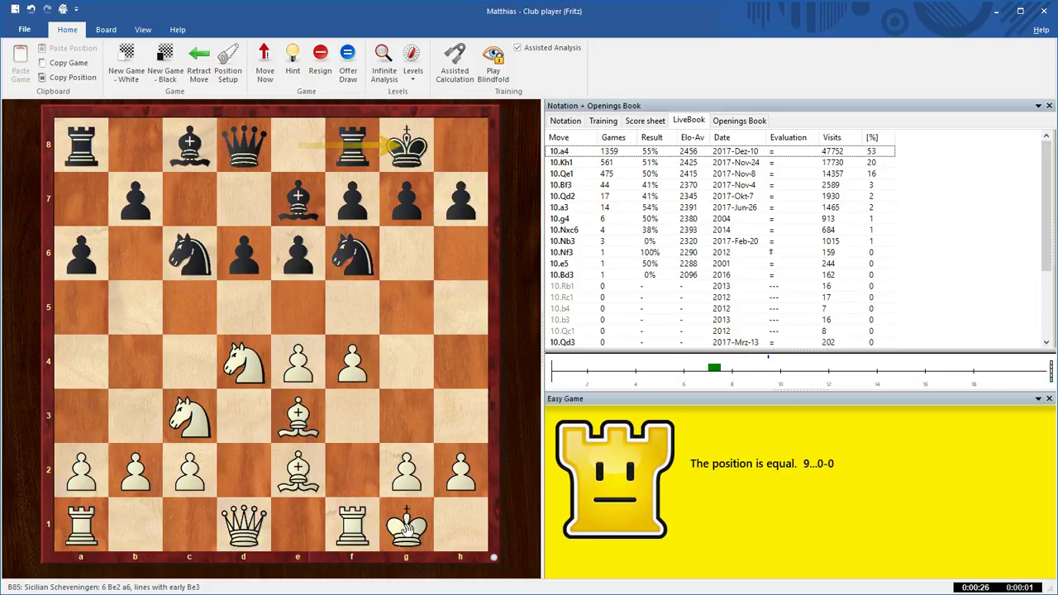
drag(407, 529, 460, 526)
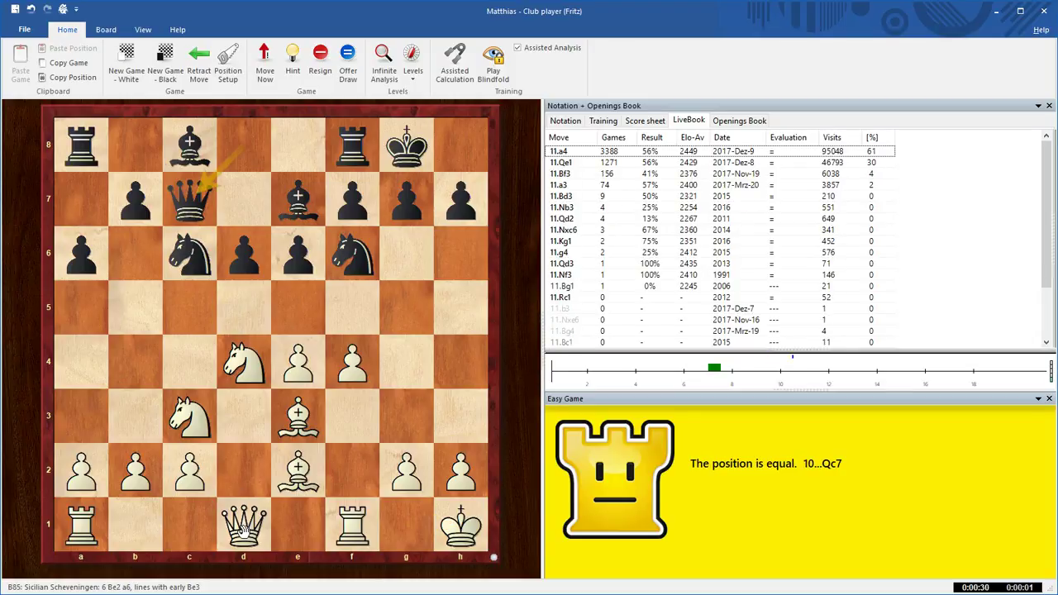
drag(252, 515, 298, 525)
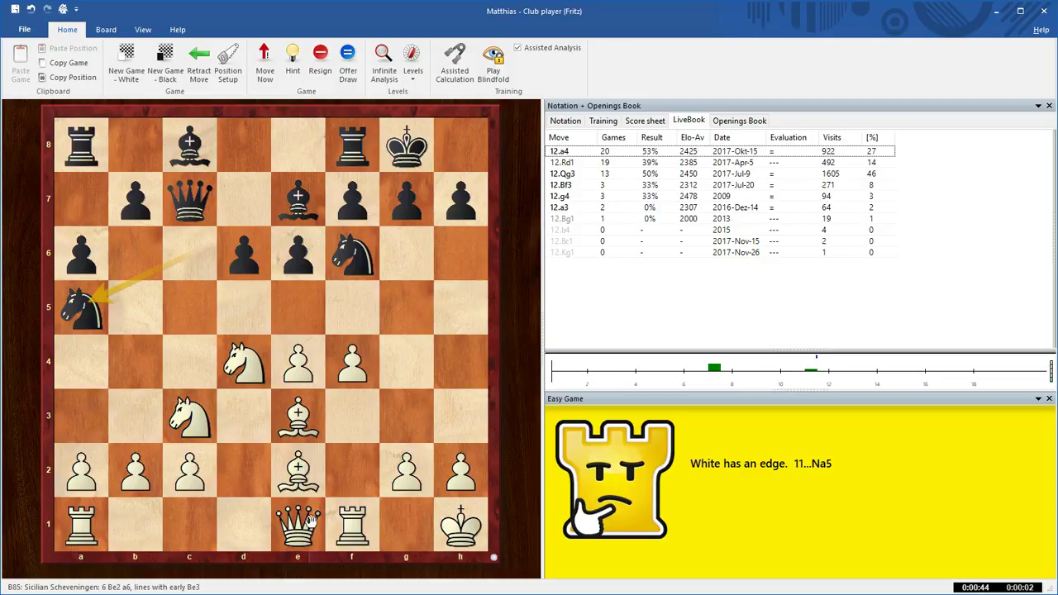
- Play 12.Qg3, 13.e5 and 14.Nxe4; Fritz recaptures 14...dxe4
drag(303, 533, 406, 419)
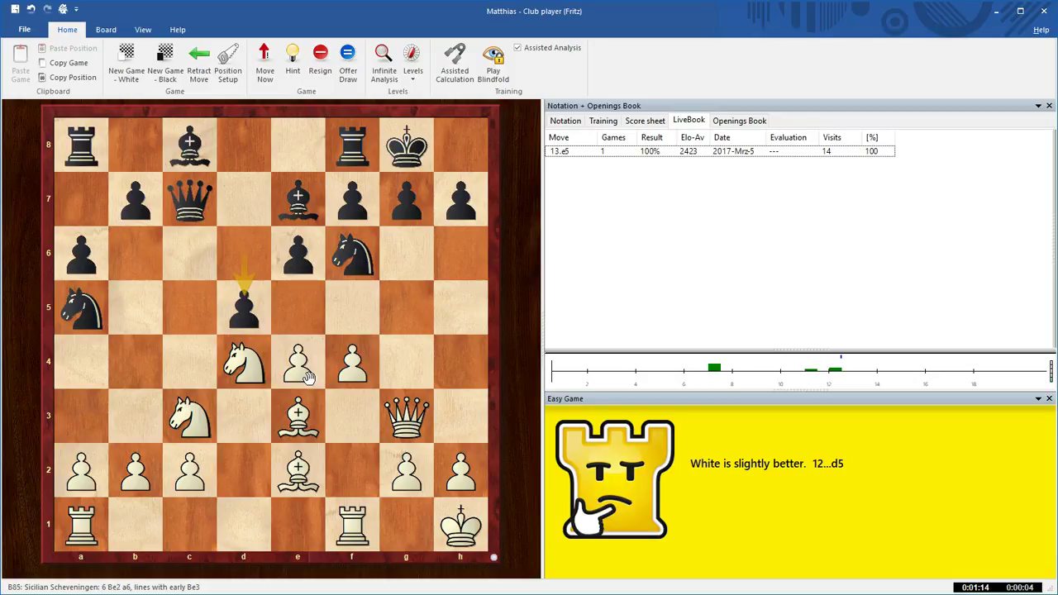
drag(306, 377, 313, 323)
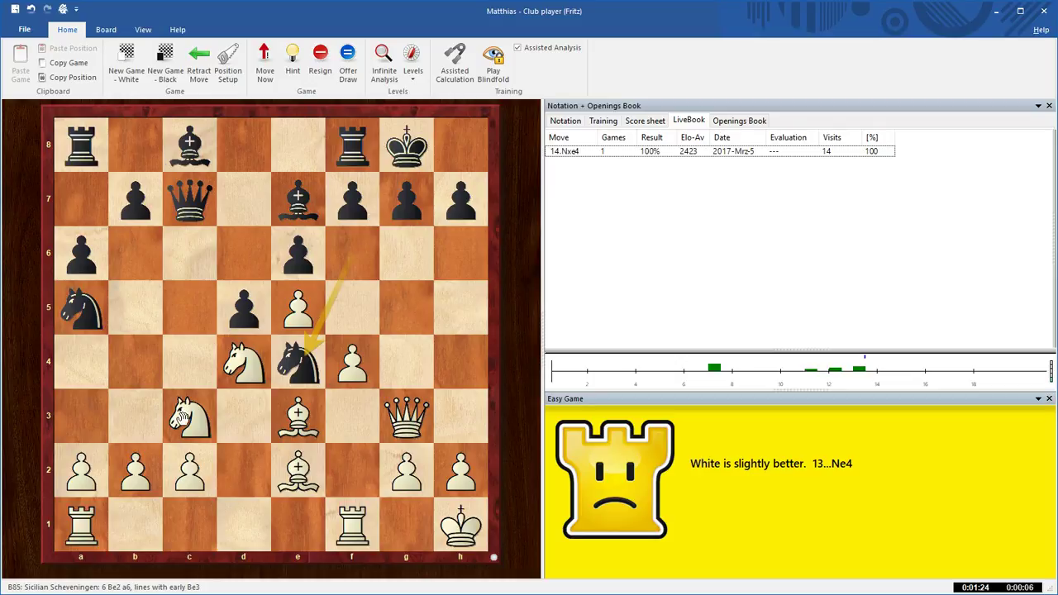
drag(181, 420, 298, 364)
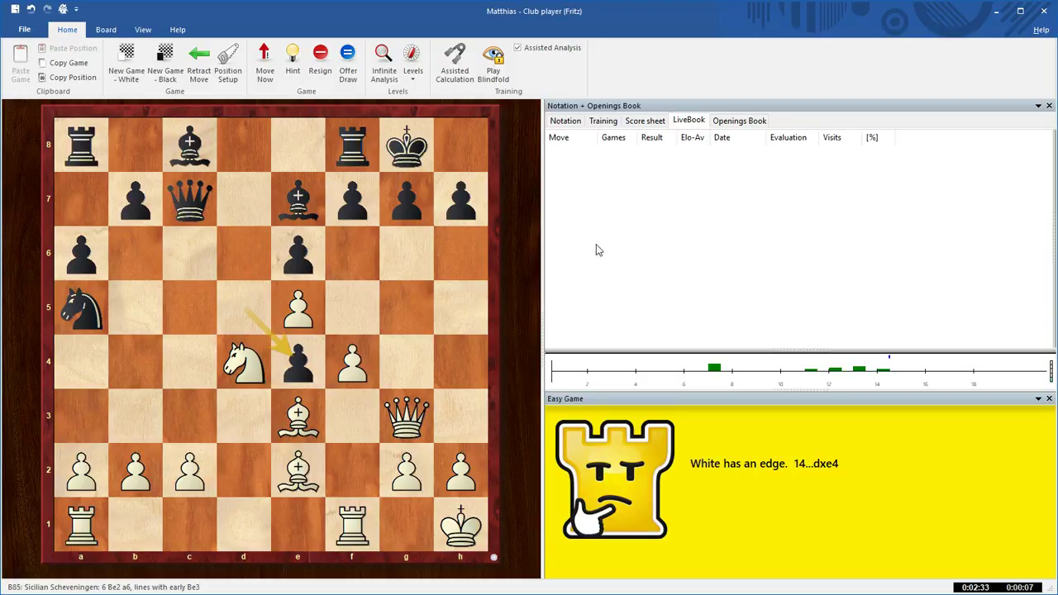
- Show the move notation and turn on Assisted Calculation from the 14...dxe4 position
click(567, 122)
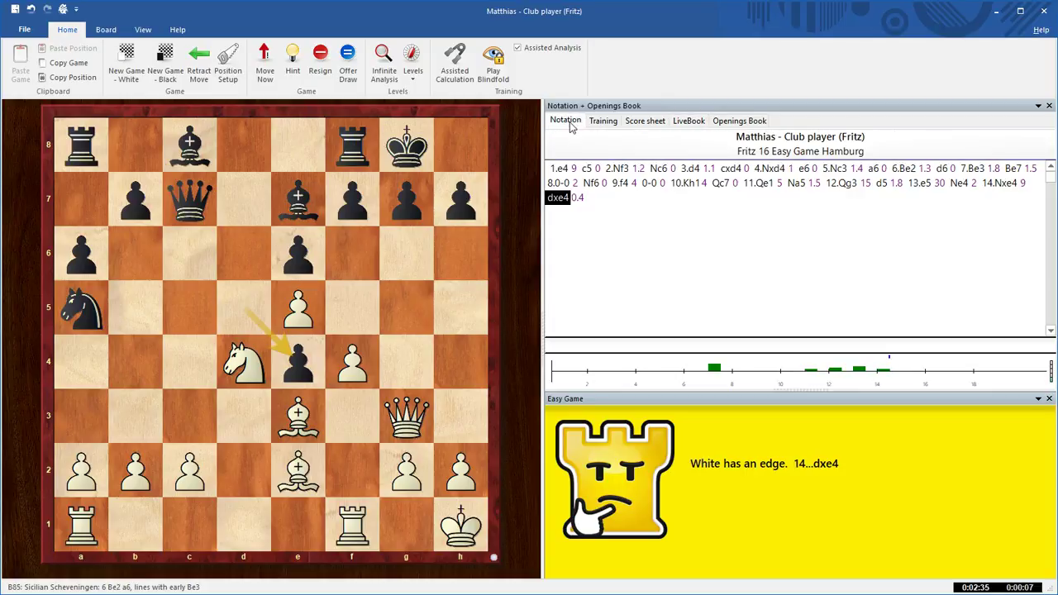
click(454, 62)
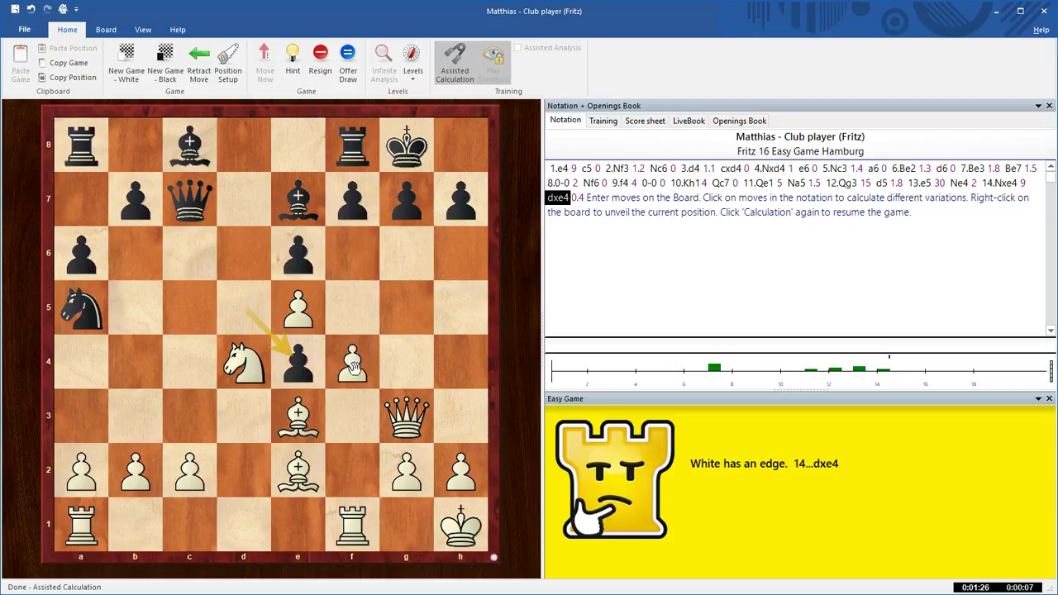
- Try 15.f5 in the calculation; Fritz answers exf5 and judges the position equal
click(353, 357)
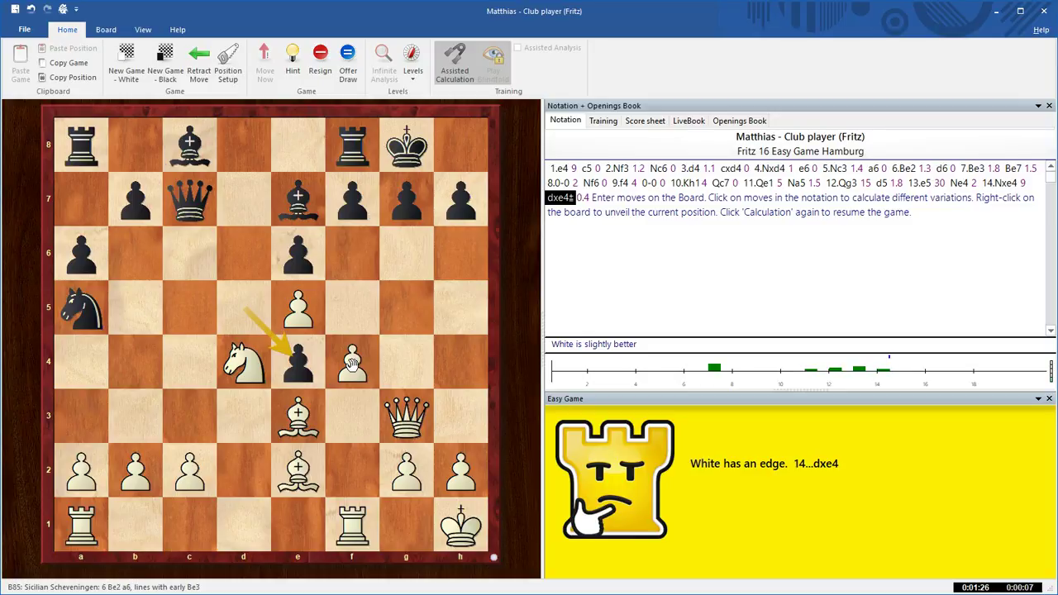
mouse_move(354, 362)
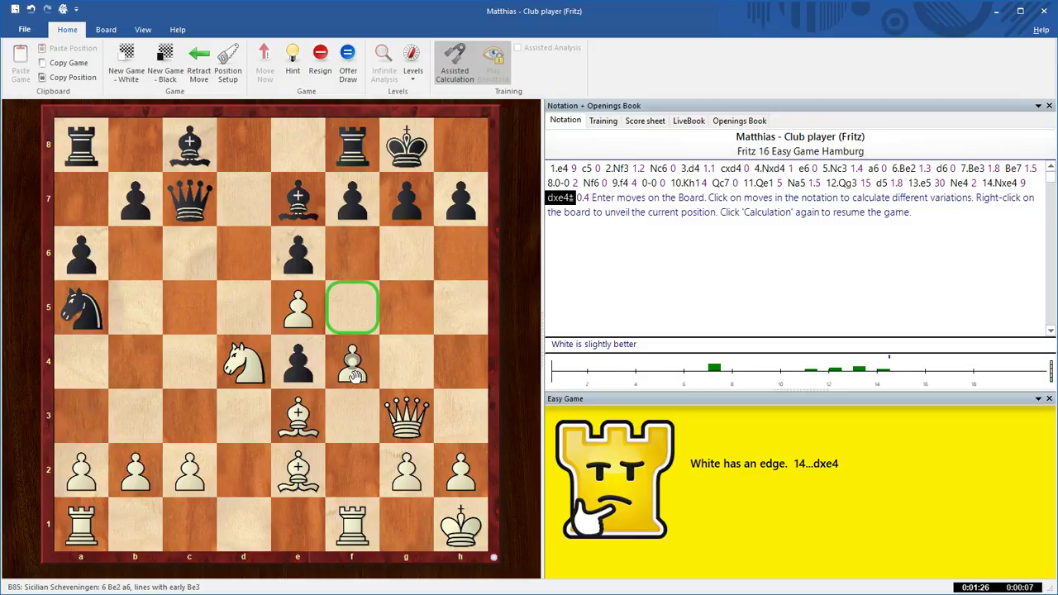
drag(353, 362, 348, 316)
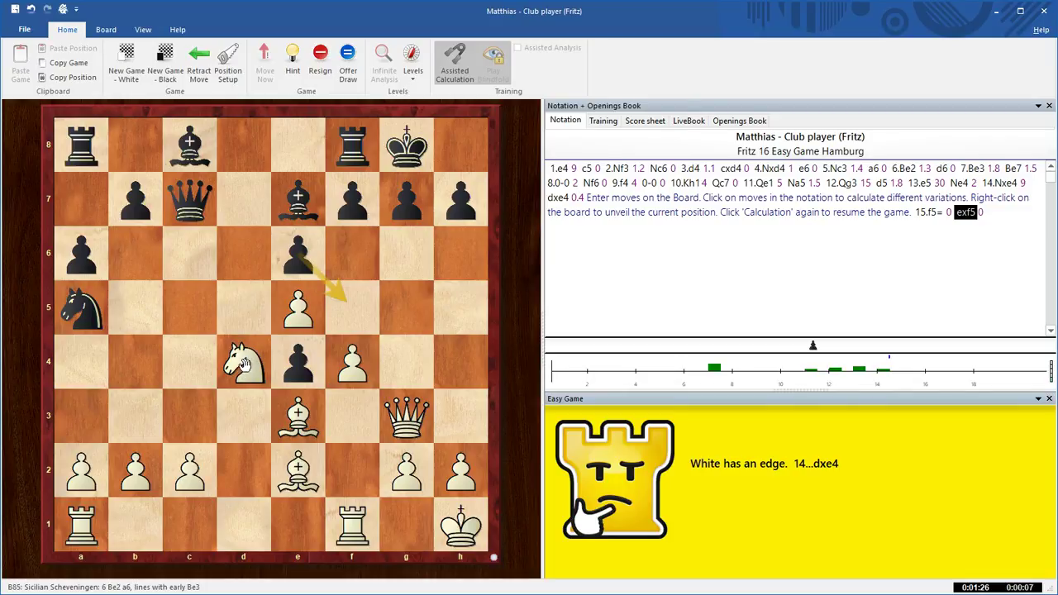
click(242, 361)
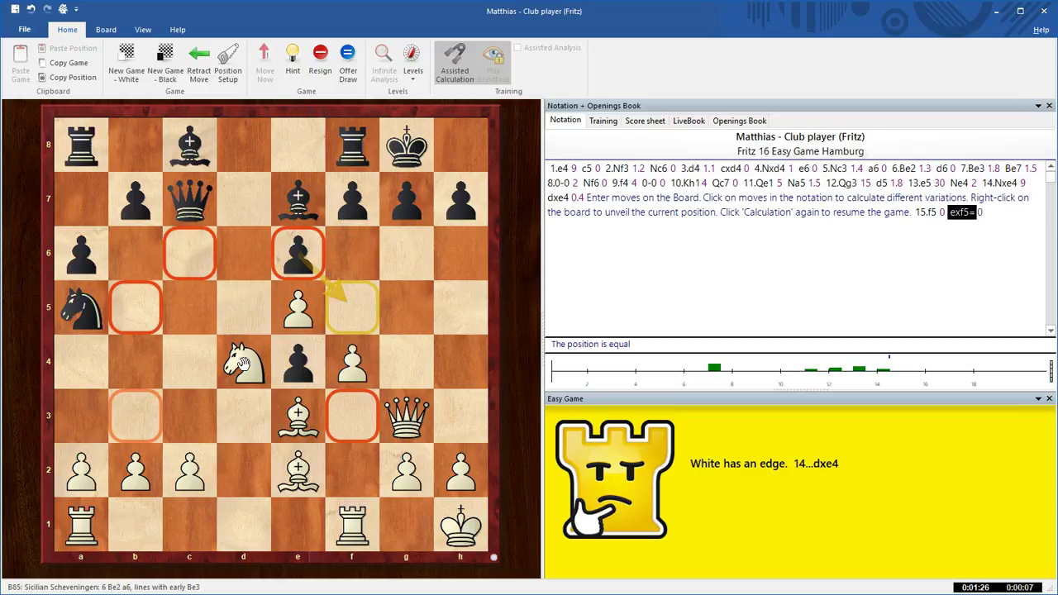
click(242, 362)
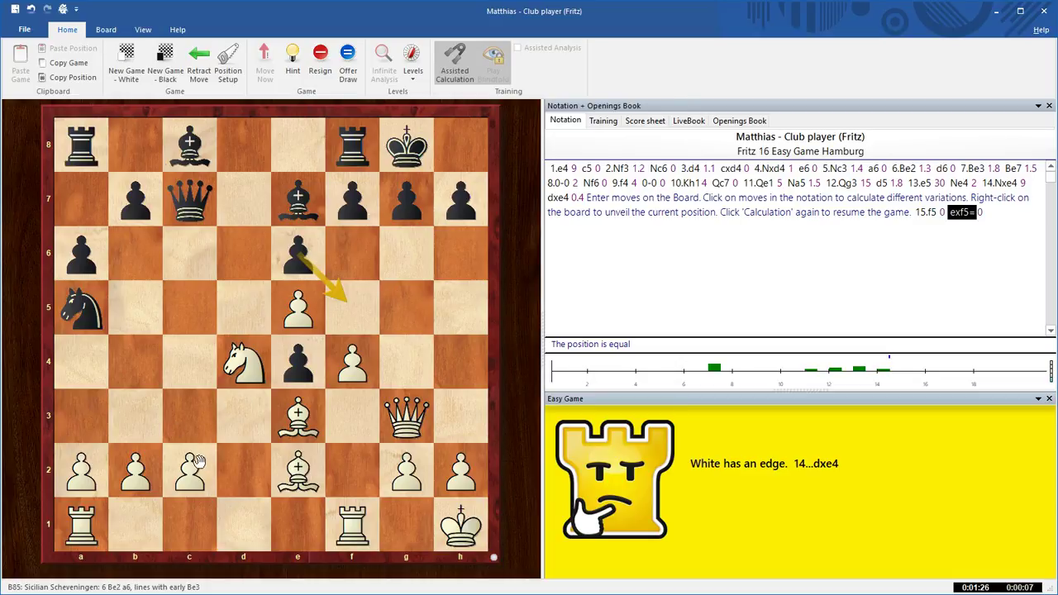
- Calculate 16.Nxf5 Qxc2 17.Qxg7#, ending in checkmate with result 1-0
mouse_move(199, 463)
click(246, 373)
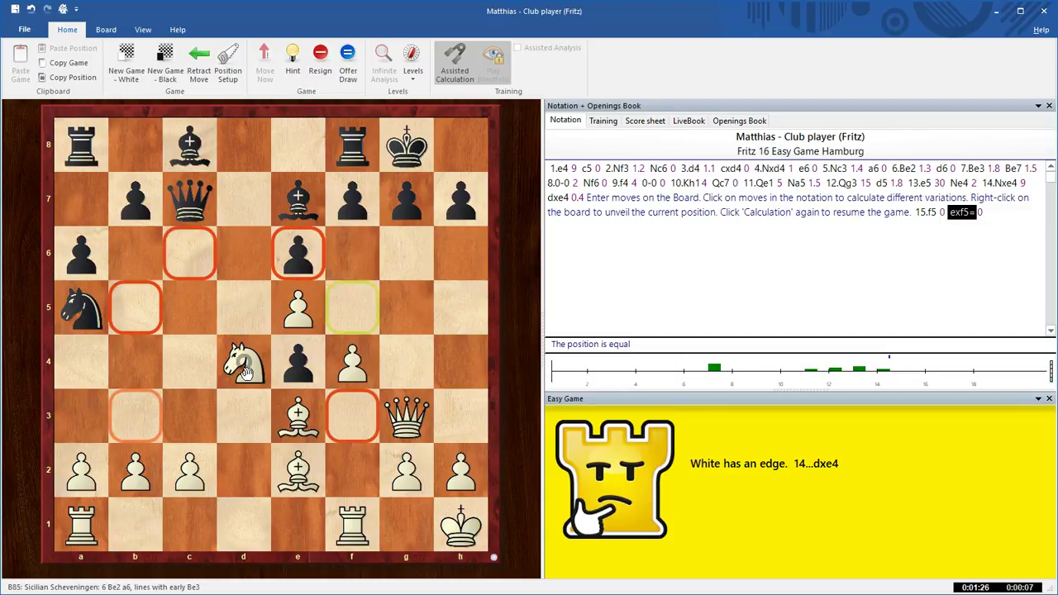
click(357, 314)
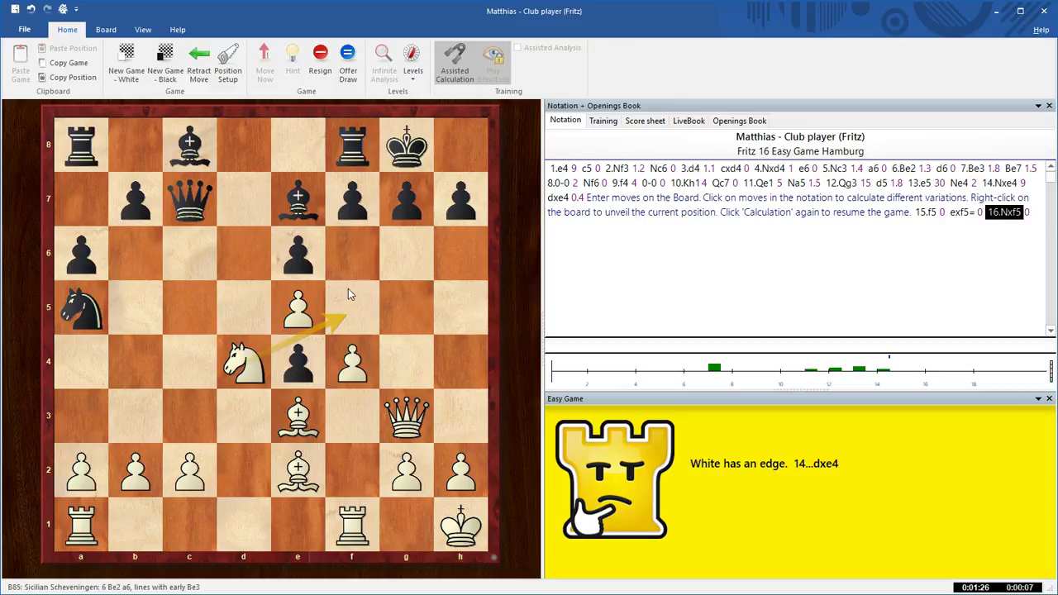
click(193, 194)
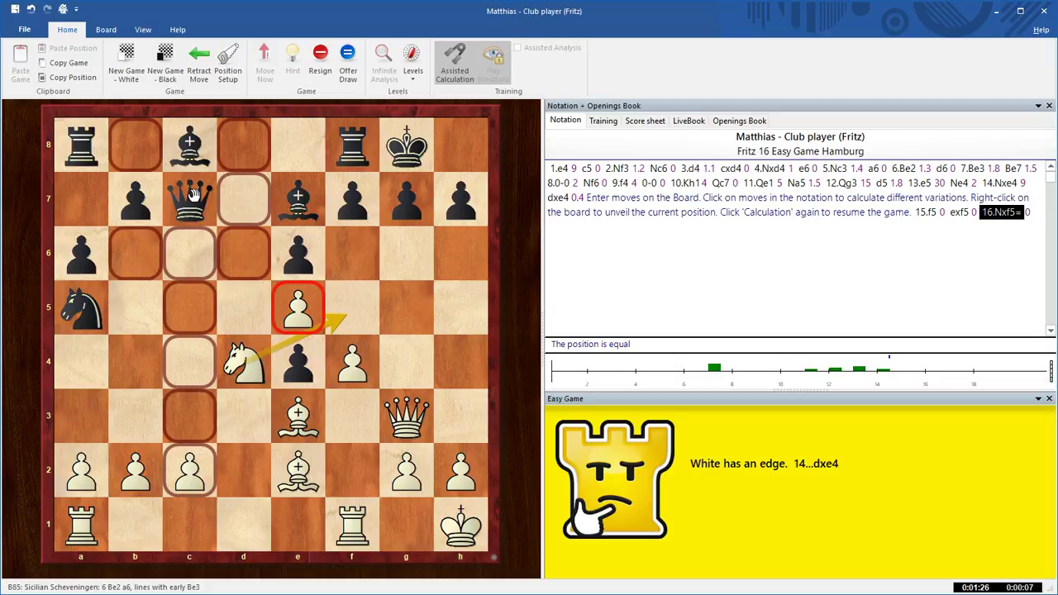
drag(193, 194, 189, 470)
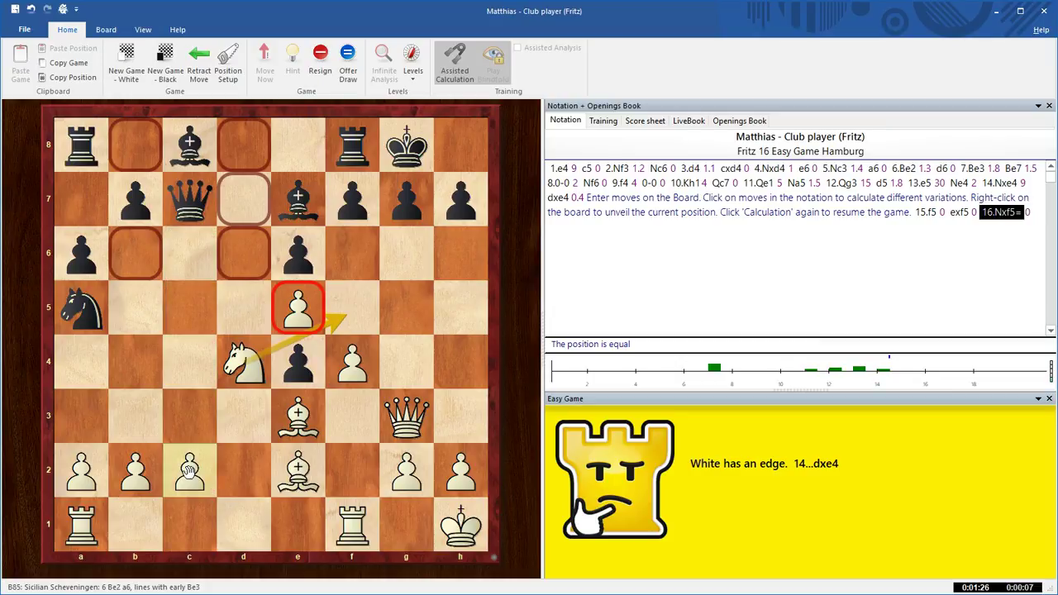
click(406, 423)
click(414, 207)
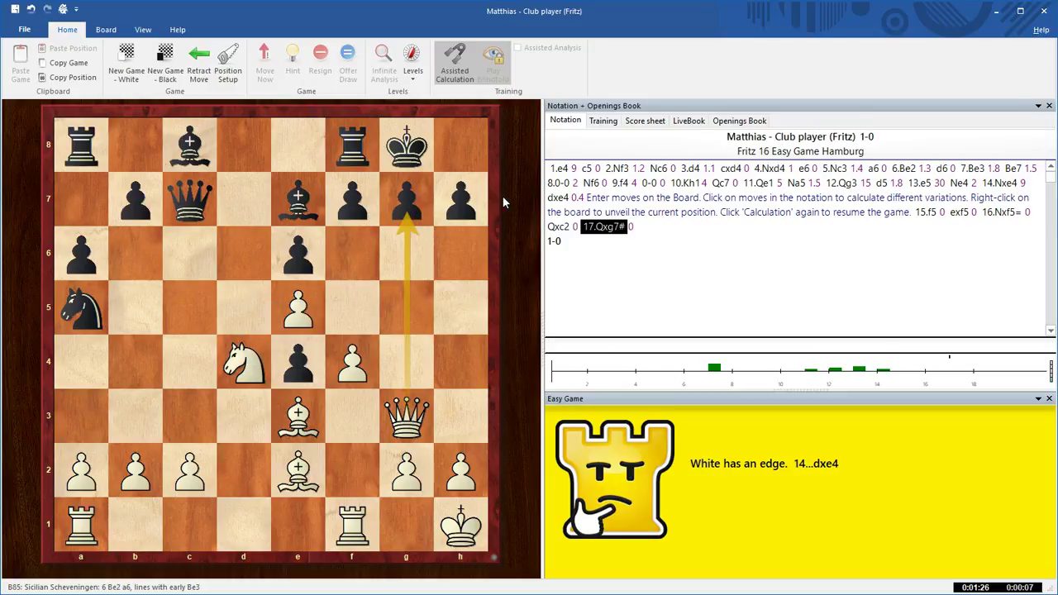
right_click(411, 208)
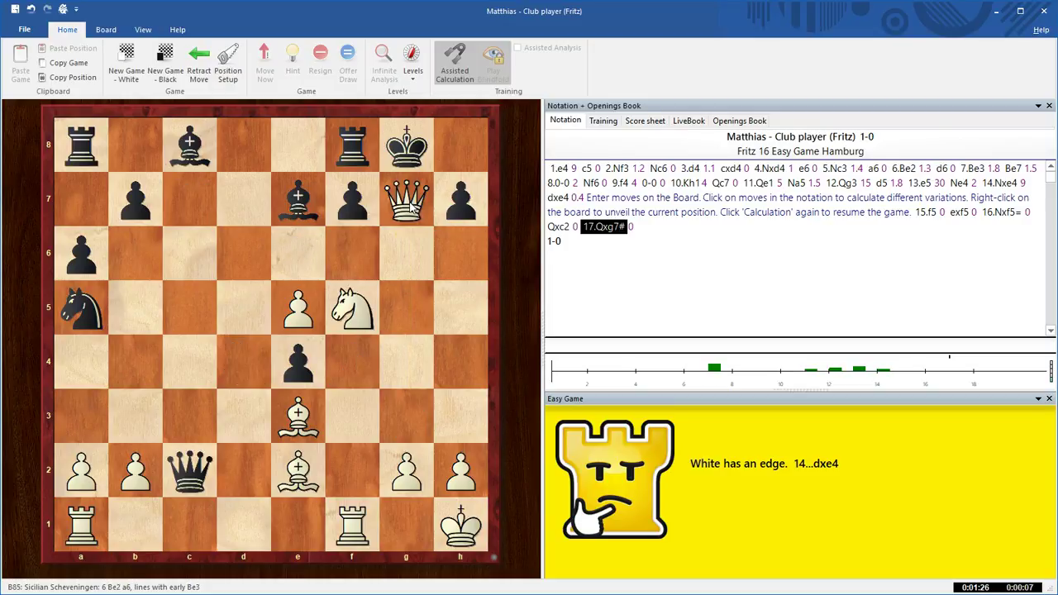
right_click(411, 207)
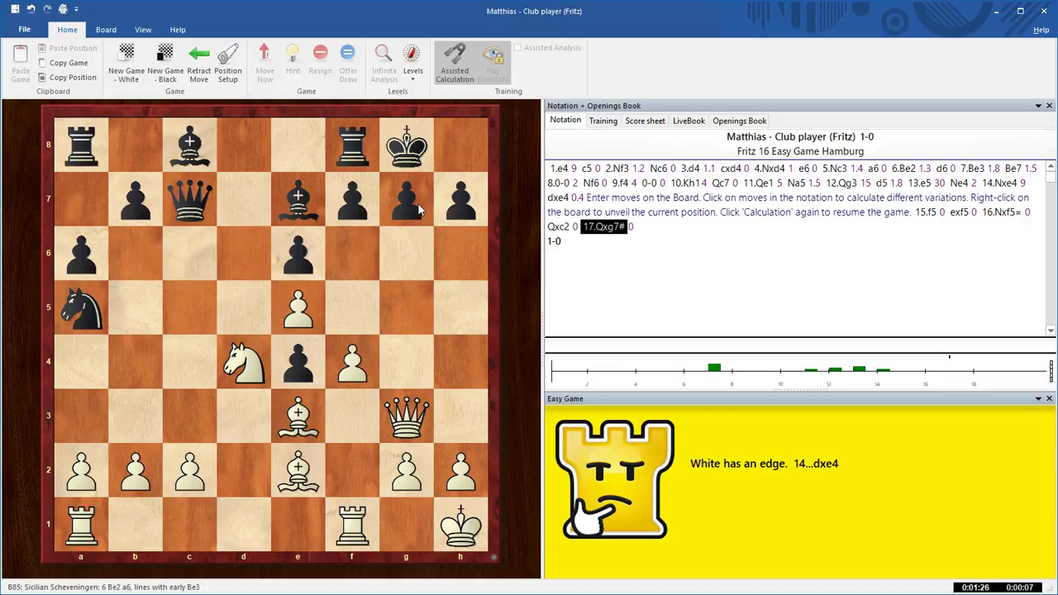
right_click(419, 211)
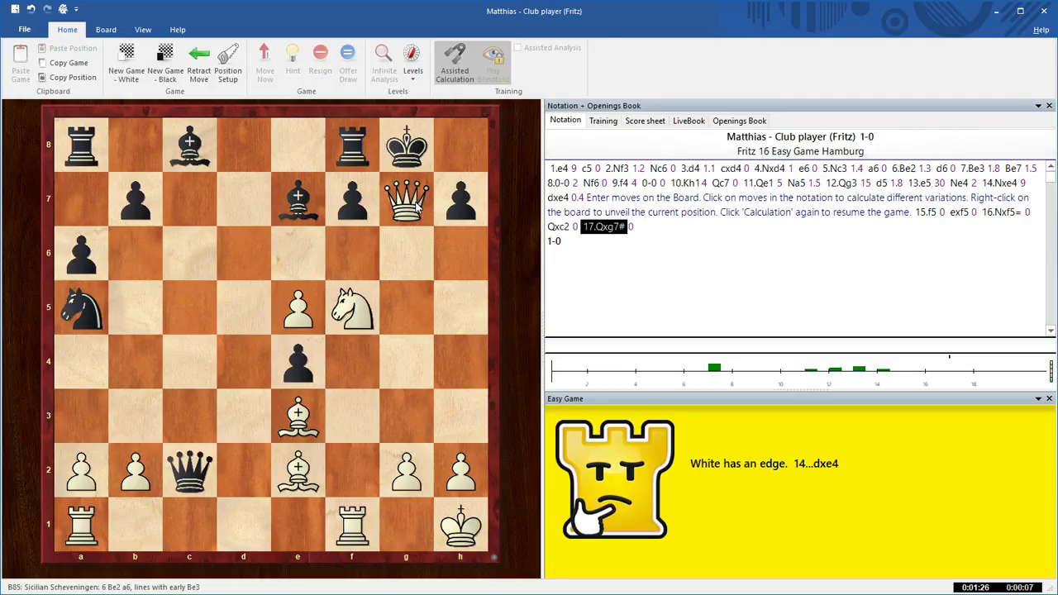
right_click(419, 211)
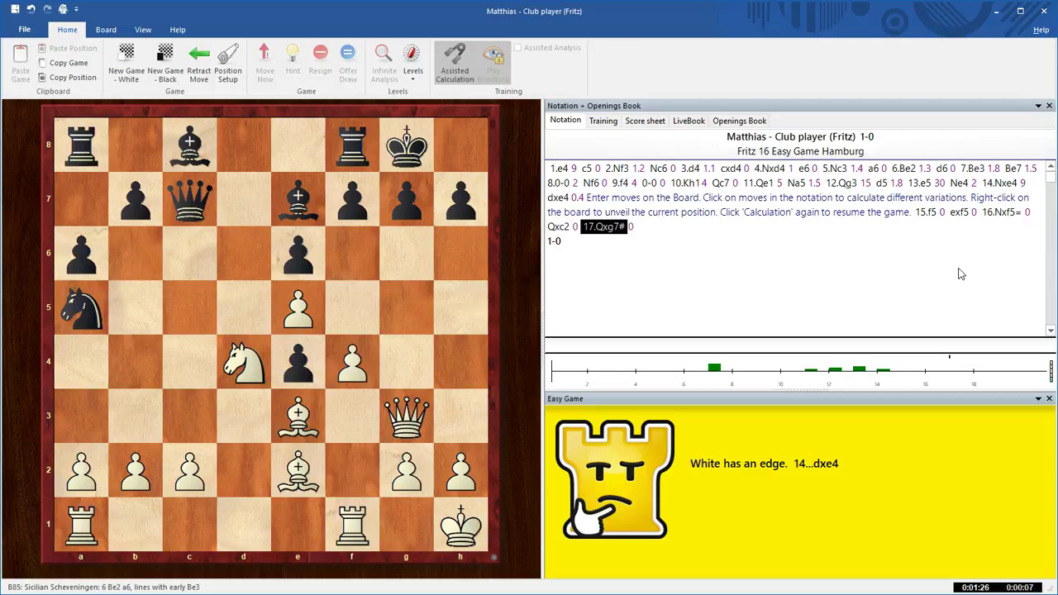
- From 16.Nxf5, add the side line 16...Bxf5 17.Rxf5 Qxc2
click(998, 214)
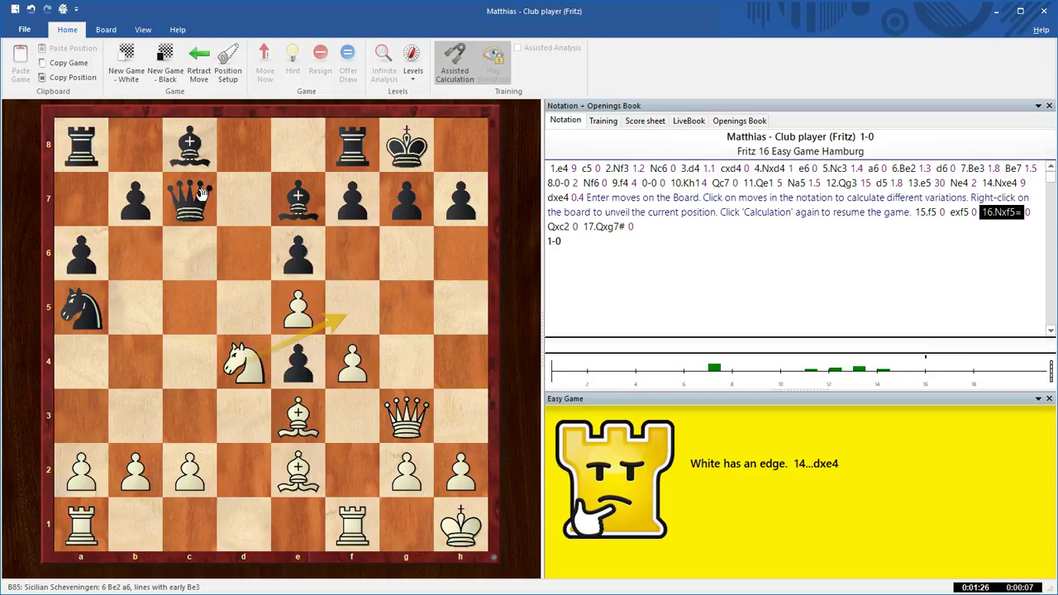
click(190, 144)
drag(190, 144, 364, 312)
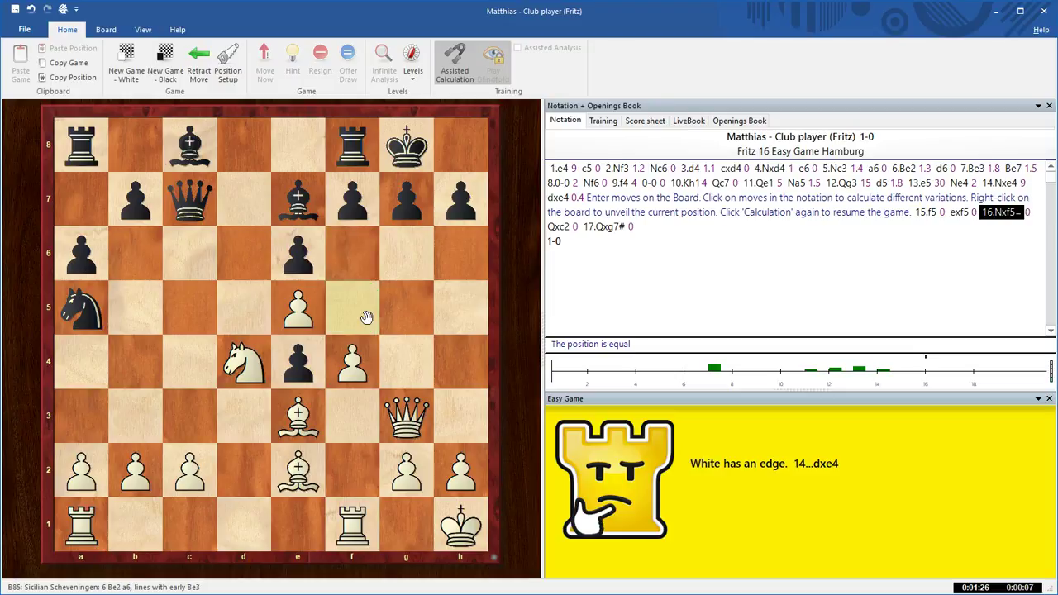
click(356, 527)
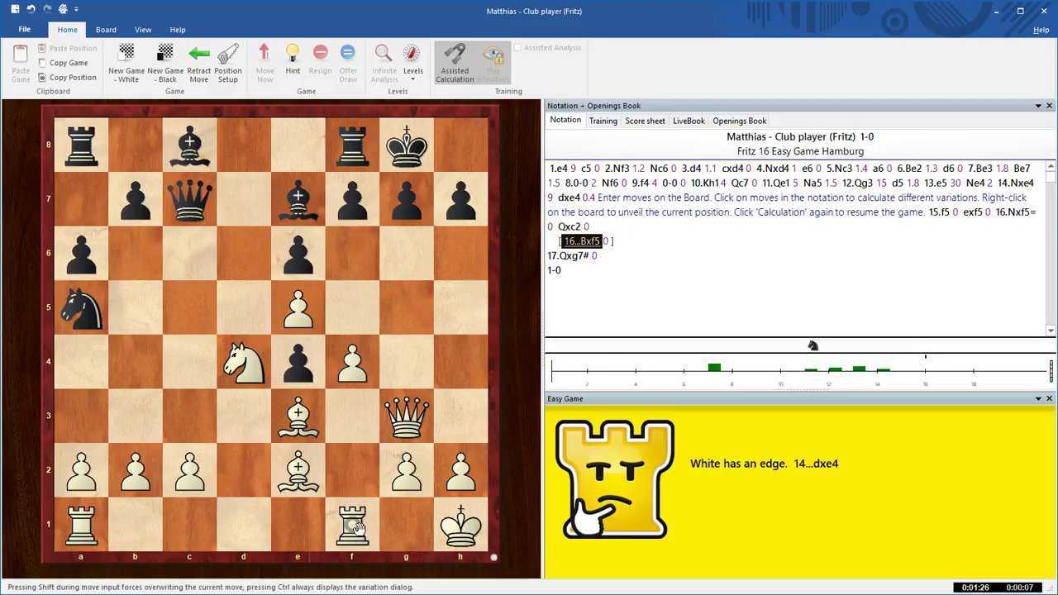
click(359, 308)
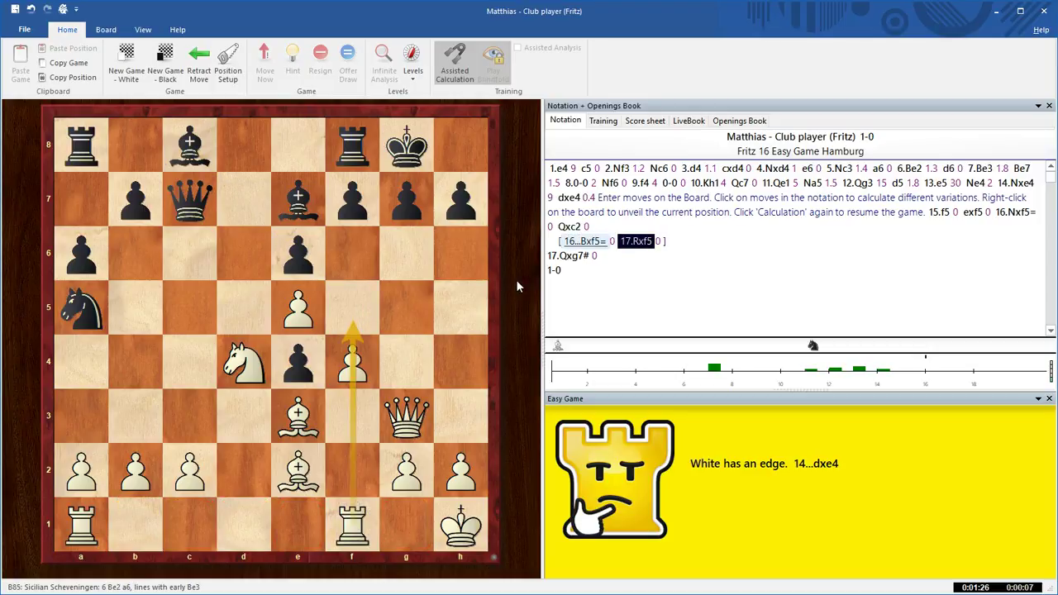
click(192, 195)
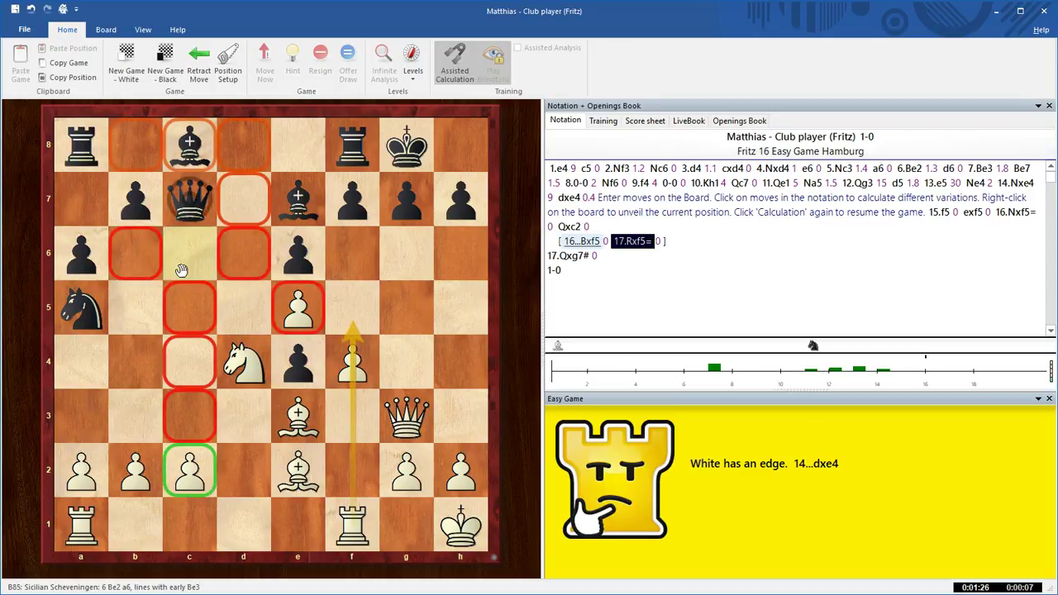
click(185, 468)
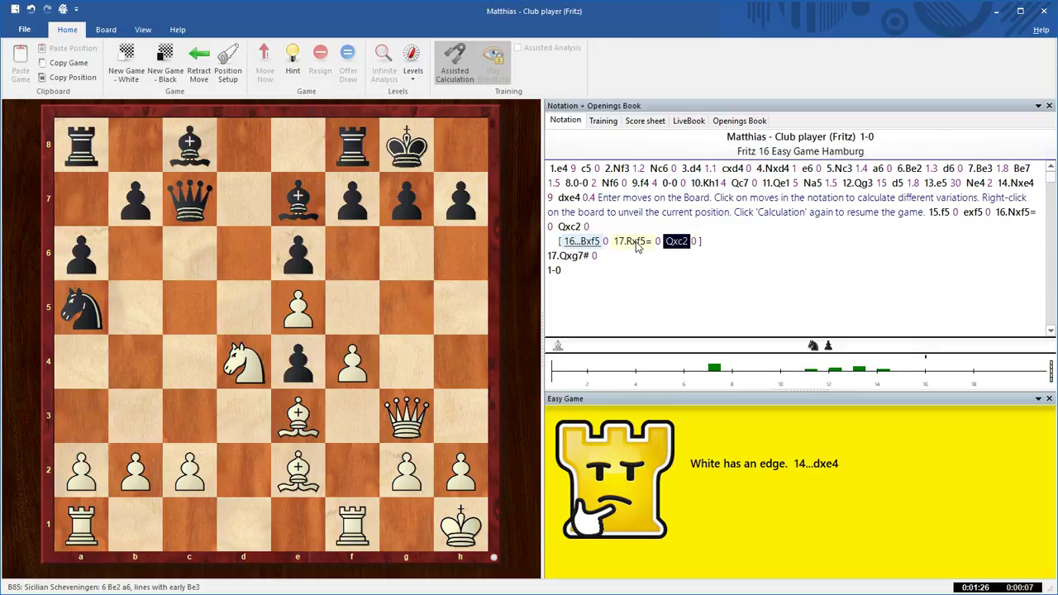
- Promote the 17.Rxf5 variation so 16...Bxf5 becomes the main line
click(638, 246)
right_click(637, 245)
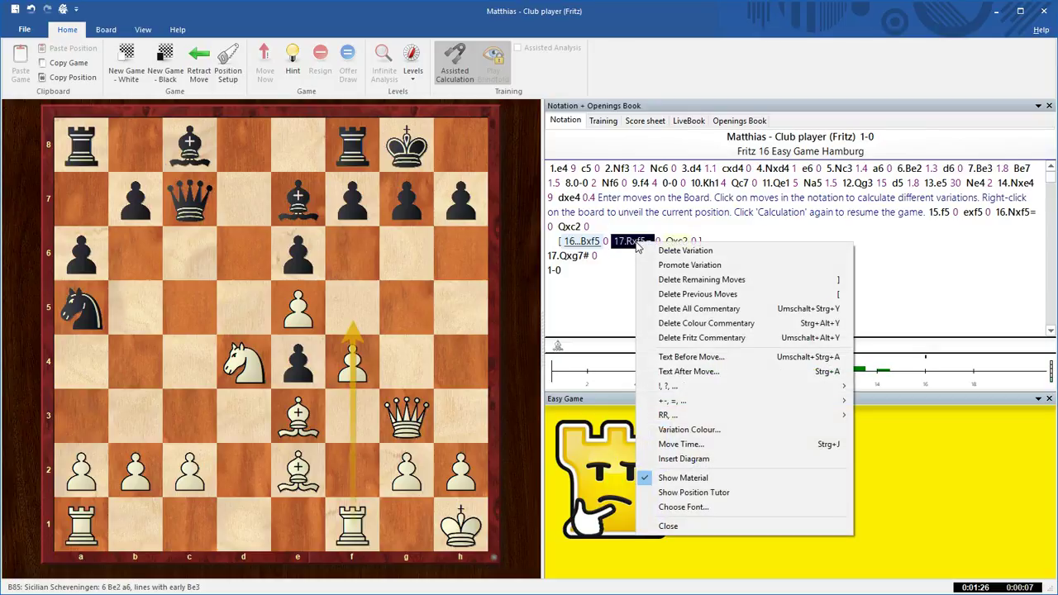
click(700, 266)
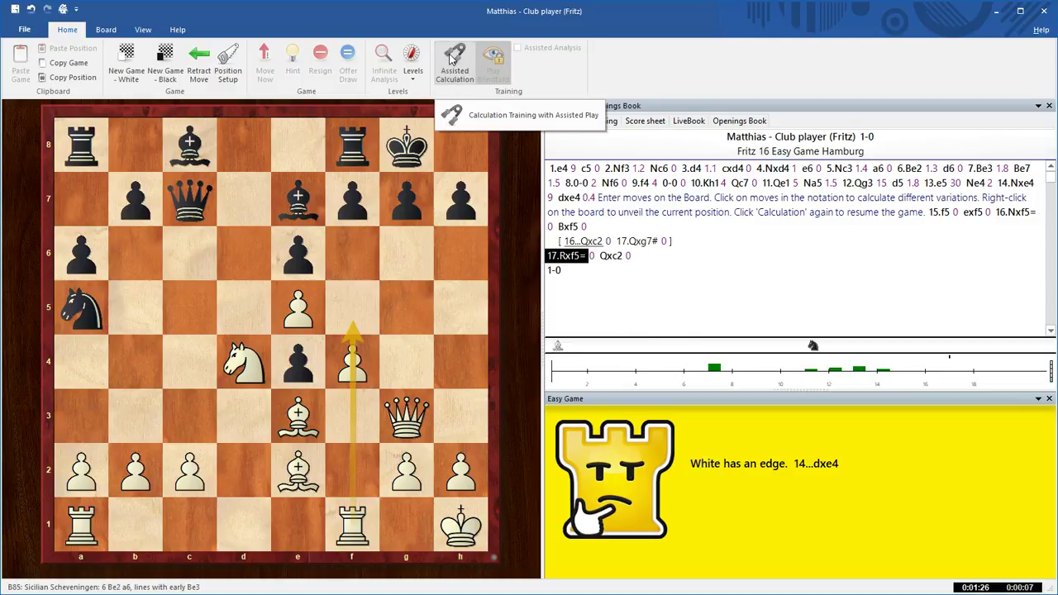
- End Assisted Calculation and play 15.f5 in the game, answered by 15...exf5
click(452, 56)
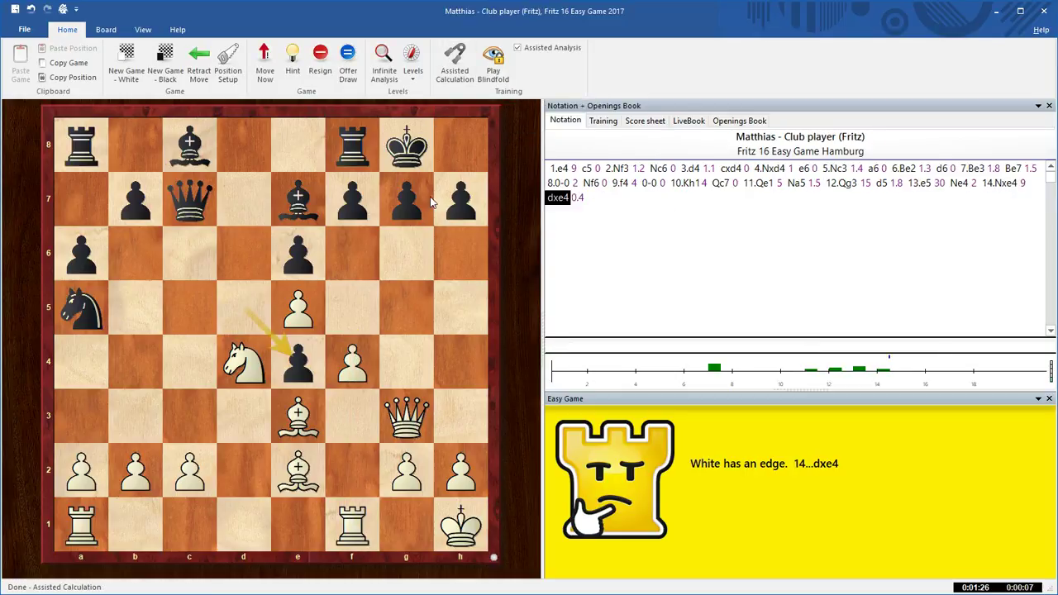
click(358, 373)
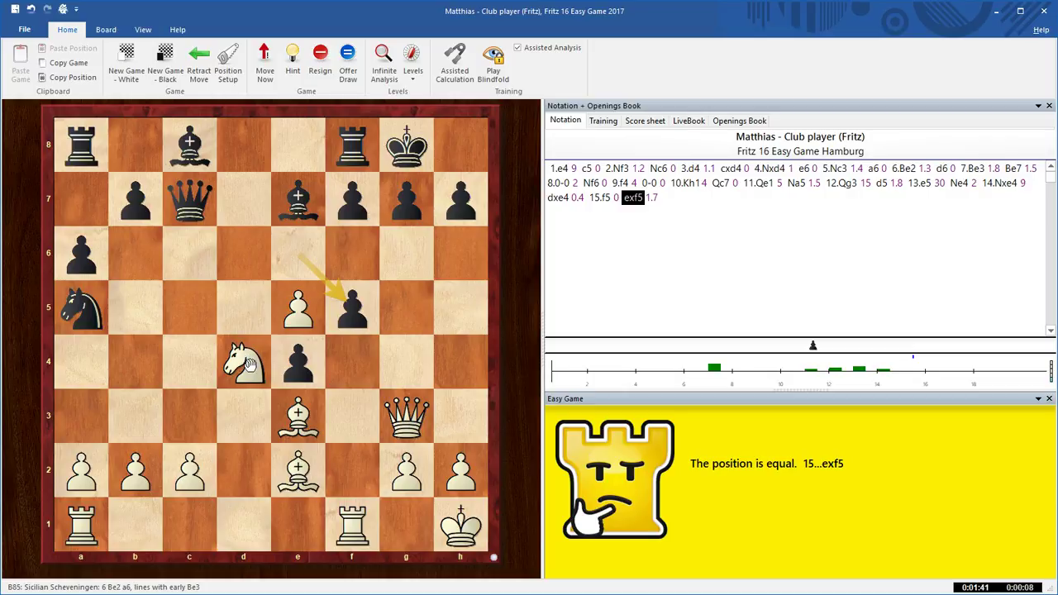
- Return the d4 knight to its square and play 16.Rae1 instead
mouse_move(248, 364)
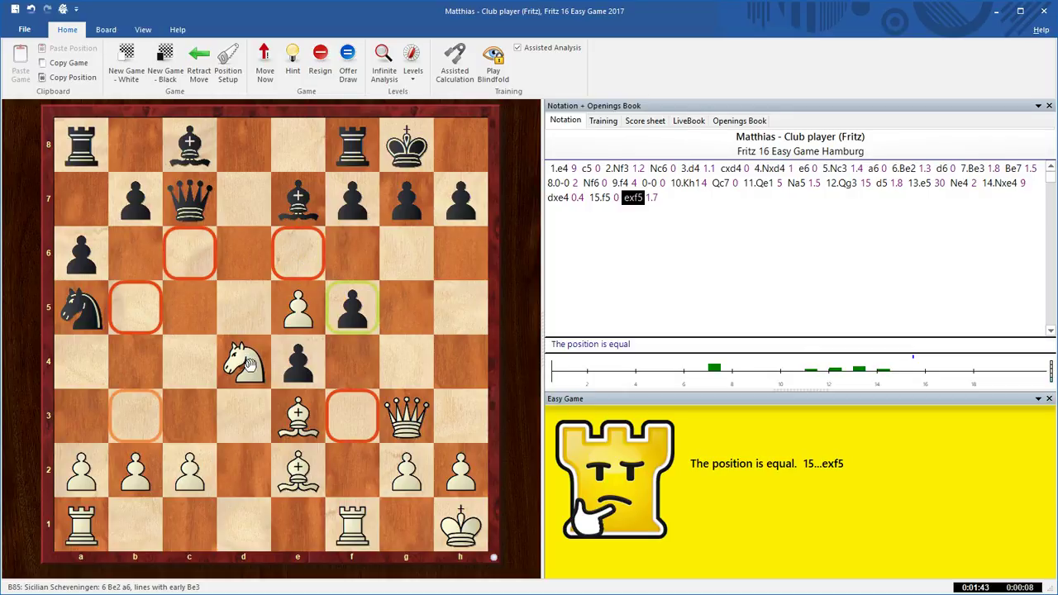
mouse_move(248, 364)
mouse_down()
mouse_move(302, 310)
mouse_move(355, 310)
mouse_move(248, 359)
mouse_move(350, 306)
mouse_move(259, 343)
mouse_move(258, 364)
mouse_move(307, 307)
mouse_move(367, 306)
mouse_move(248, 362)
mouse_move(350, 304)
mouse_move(279, 335)
mouse_move(250, 353)
mouse_move(354, 306)
mouse_move(302, 310)
mouse_move(253, 362)
mouse_up()
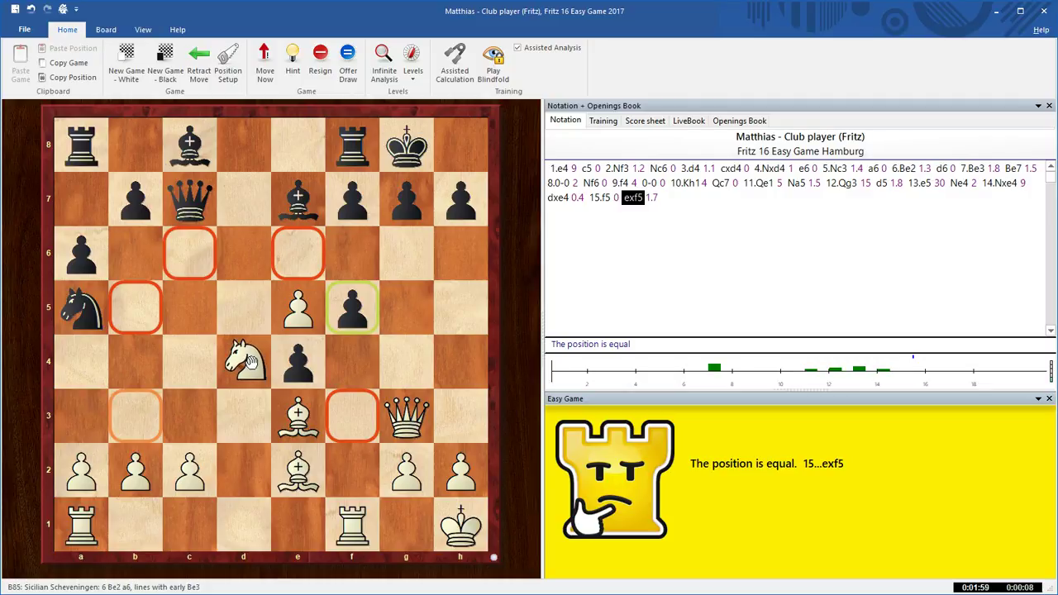
drag(251, 363, 251, 364)
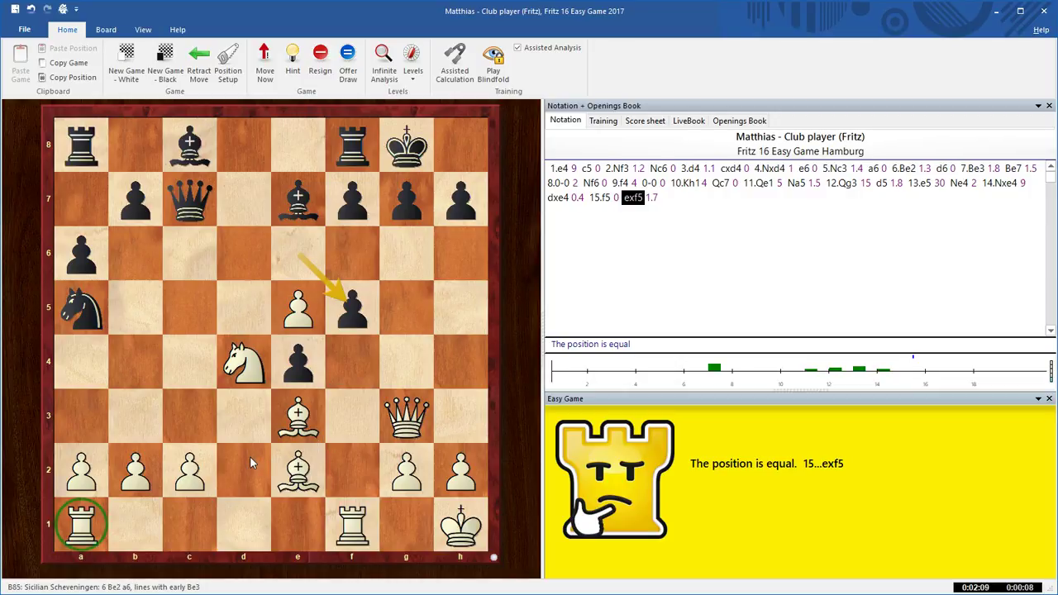
mouse_move(82, 523)
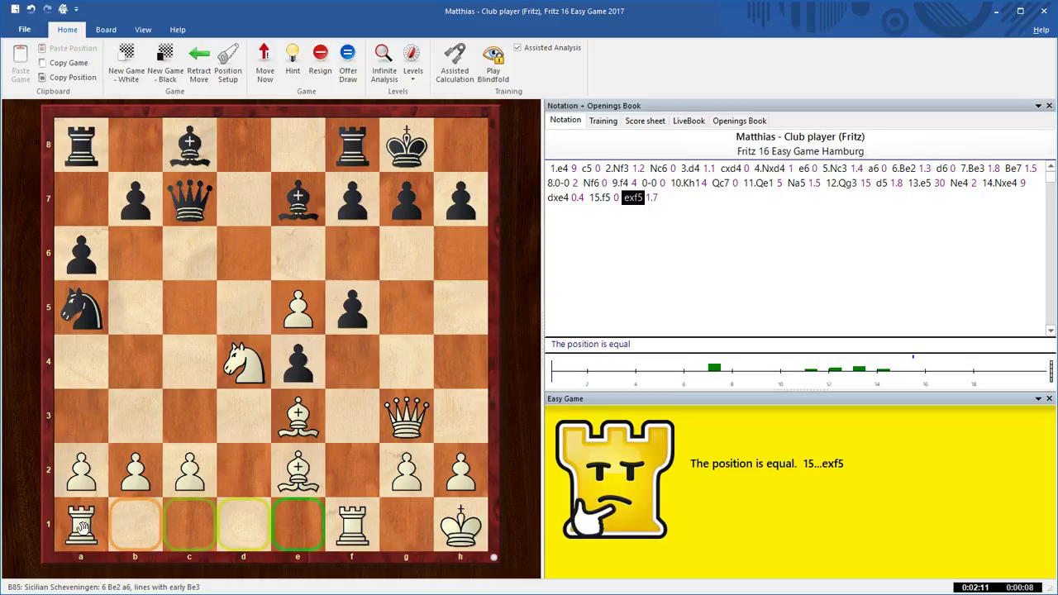
drag(83, 522, 303, 525)
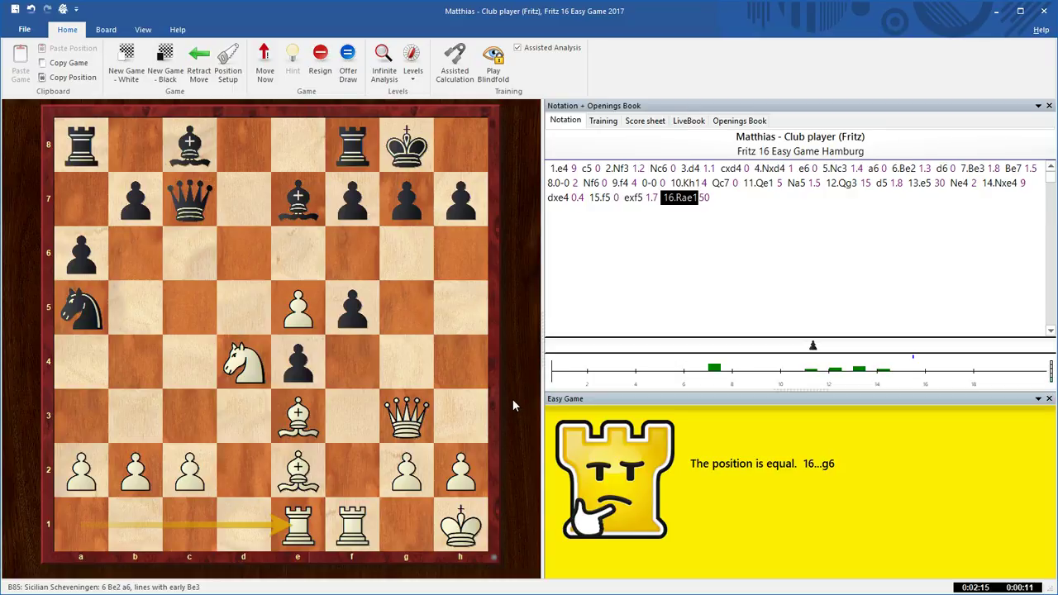